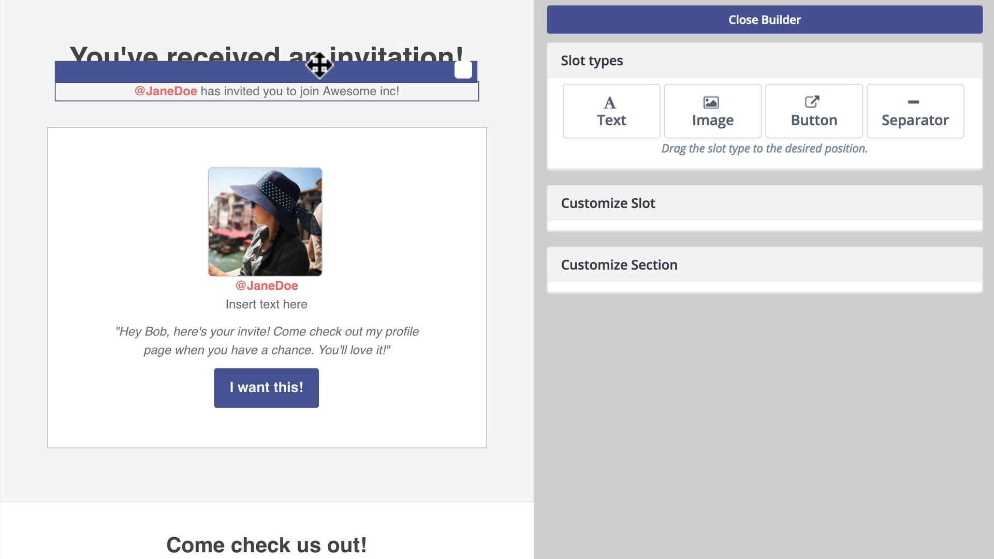
# Select the 'You've received an invitation!' heading slot to edit it in the Customize Slot panel
pyautogui.click(319, 61)
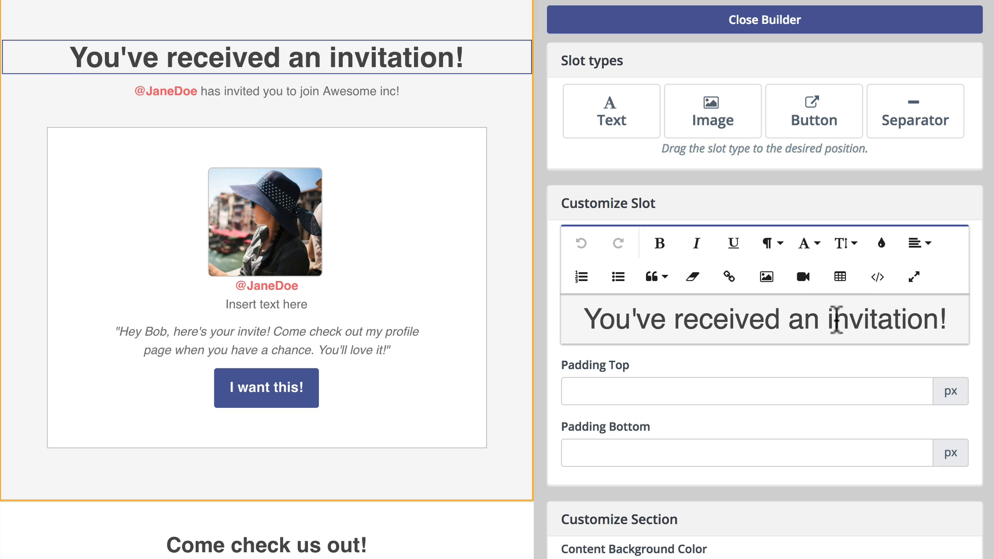
# Change 'received' to 'gotten' in the heading and add blank lines after 'invitation!'
pyautogui.doubleClick(738, 320)
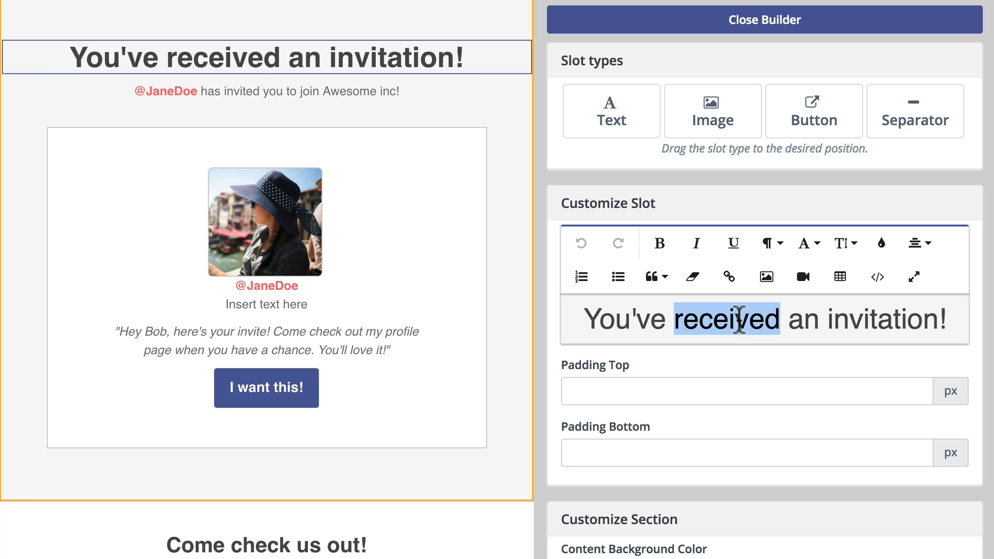
pyautogui.write('gott')
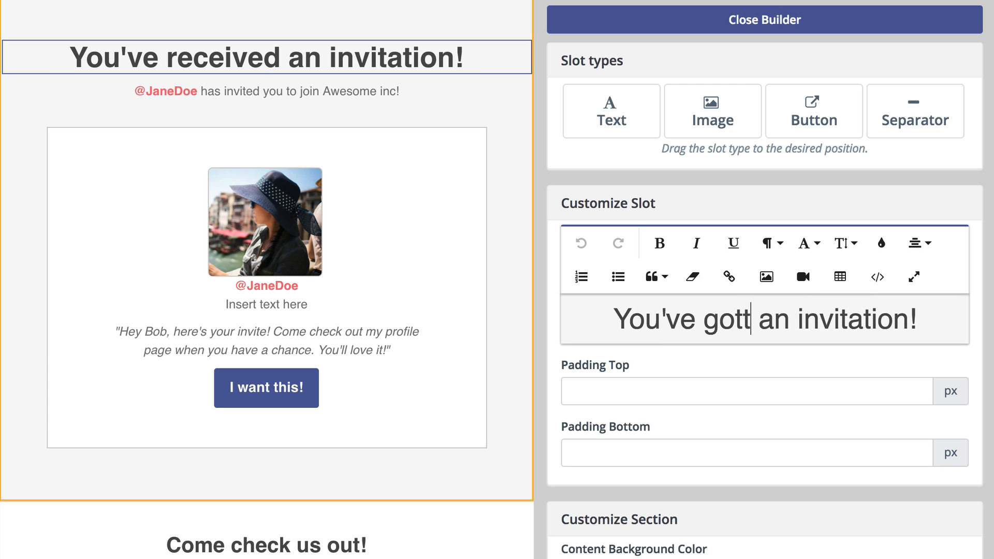
pyautogui.write('en')
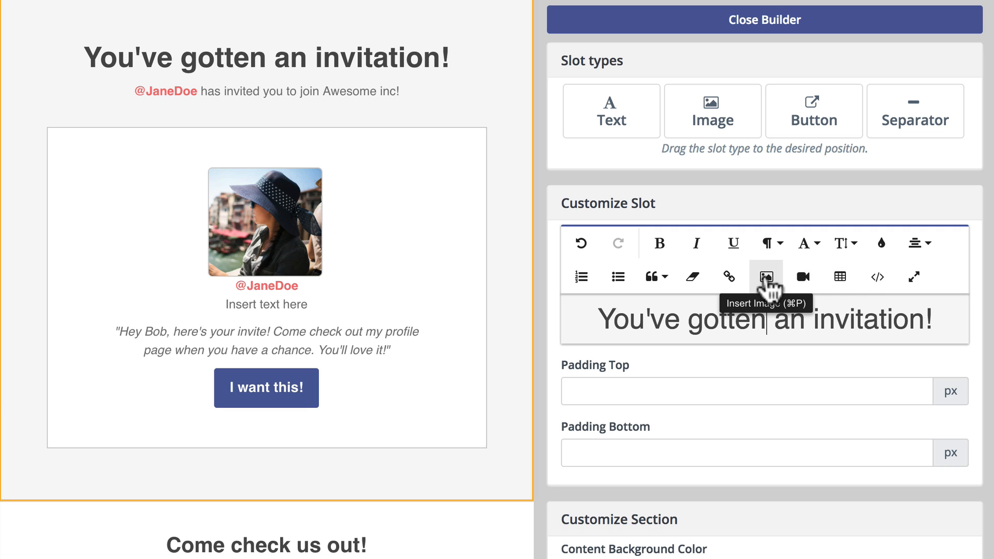
pyautogui.click(939, 320)
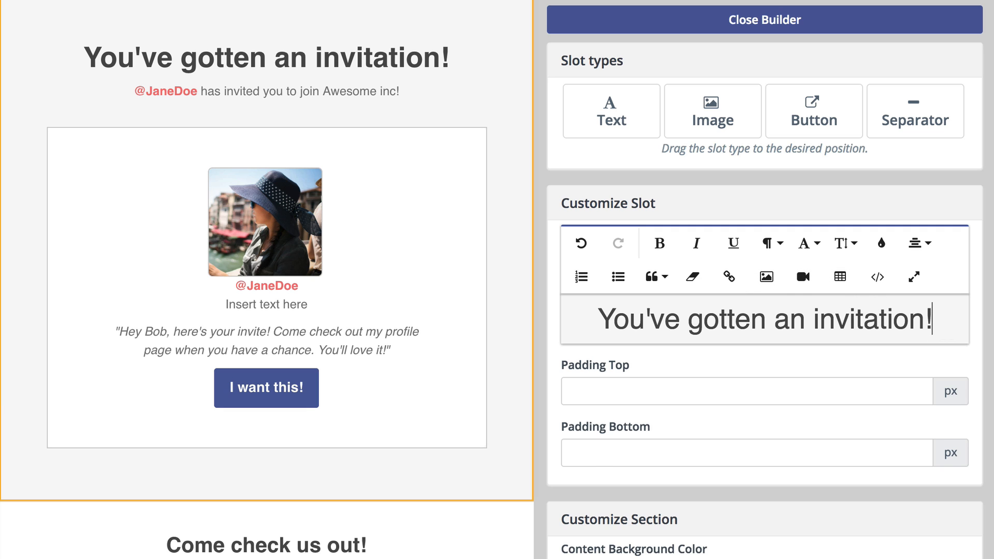
pyautogui.press('Return')
pyautogui.press('Return')
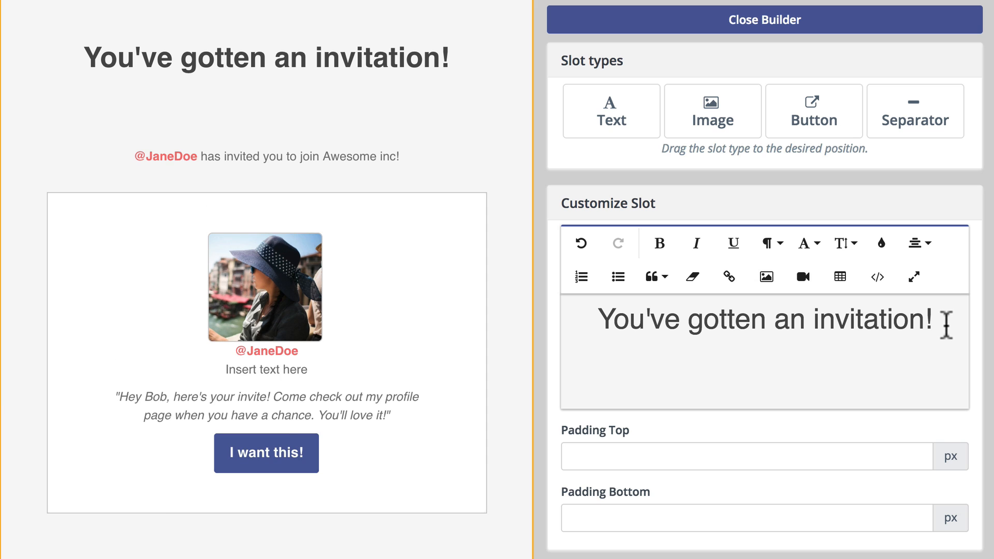
# Insert the hero-1.jpg enamel-mugs photo from the responsive folder below the heading
pyautogui.click(767, 277)
pyautogui.click(718, 317)
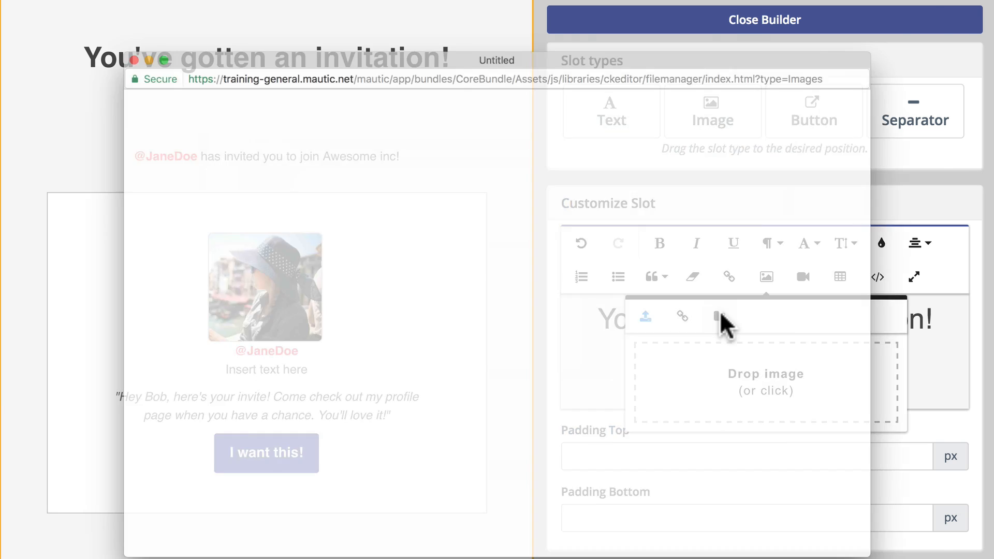
pyautogui.doubleClick(756, 439)
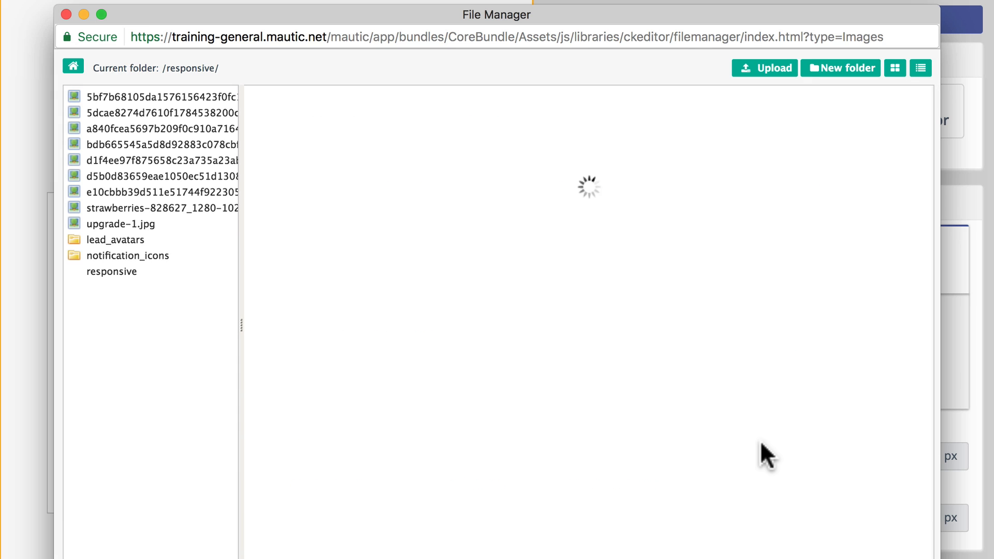
pyautogui.click(613, 151)
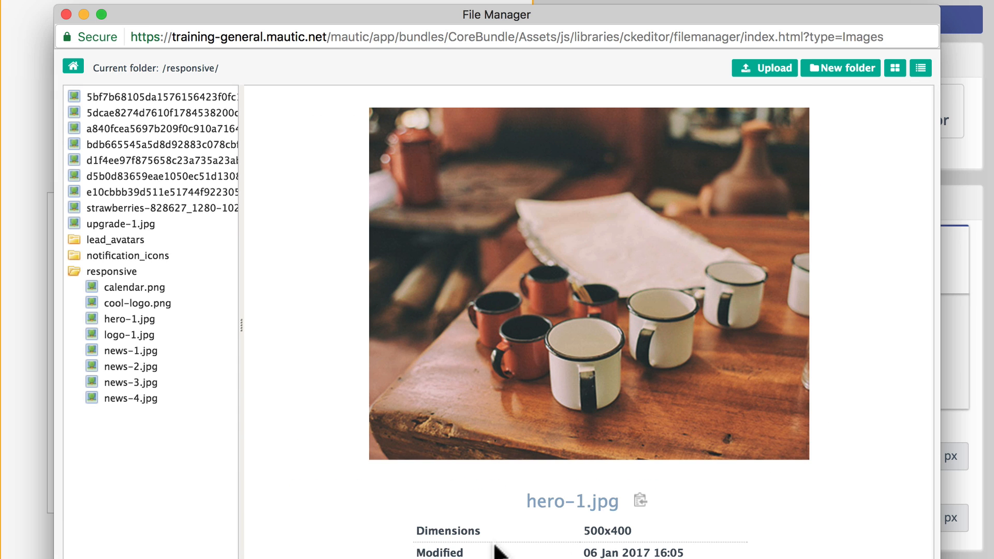
pyautogui.scroll(-3, 497, 551)
pyautogui.click(492, 520)
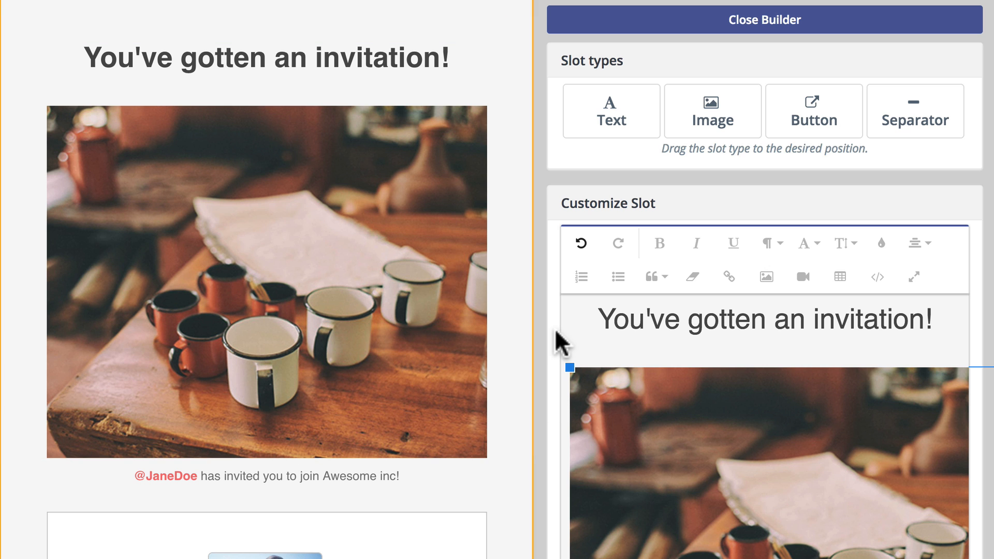
pyautogui.scroll(-5, 621, 379)
pyautogui.scroll(2, 621, 378)
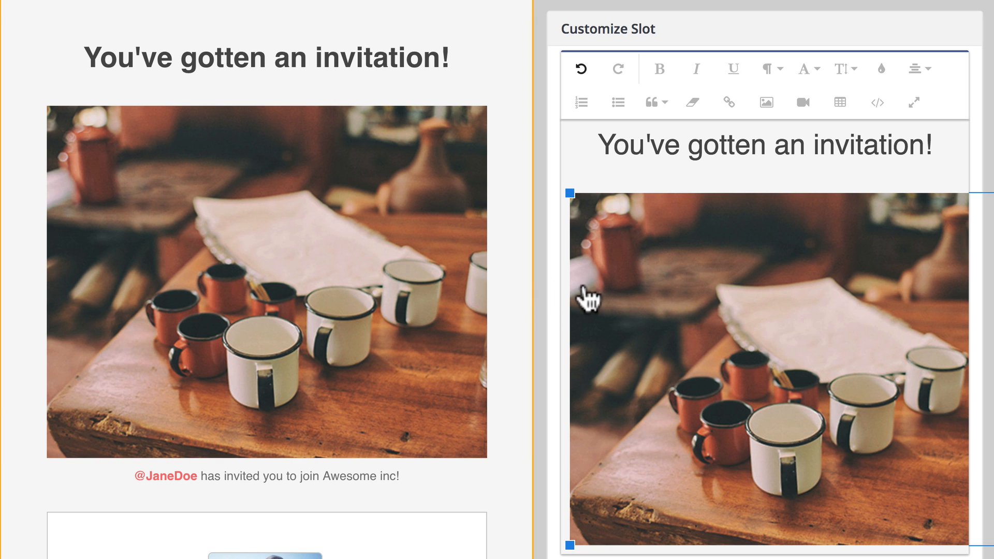
pyautogui.click(910, 147)
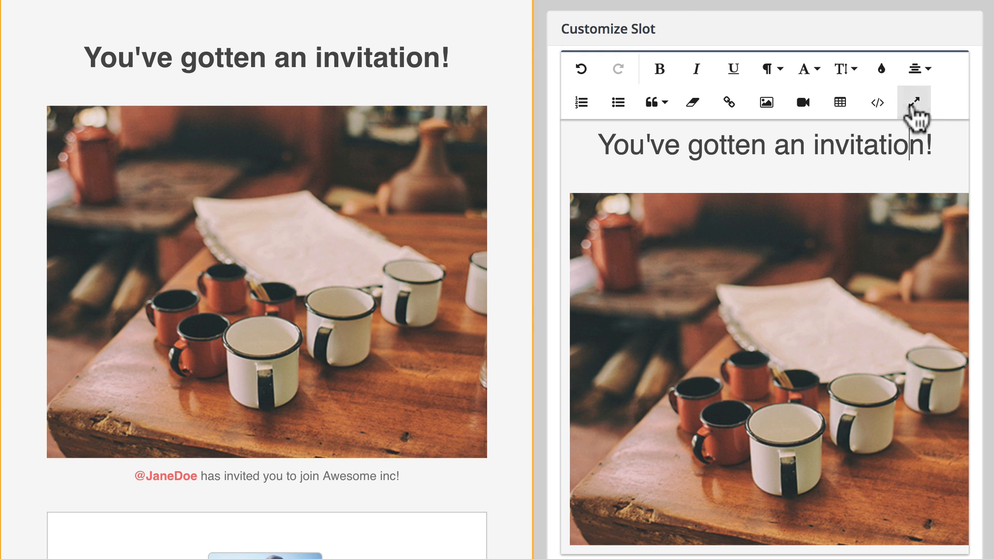
pyautogui.click(914, 103)
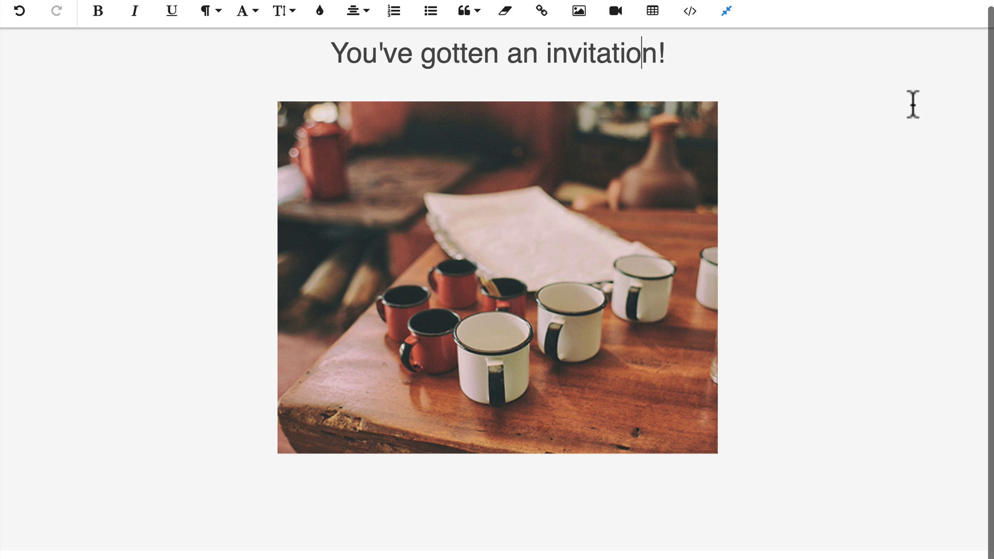
pyautogui.click(565, 264)
pyautogui.press('Escape')
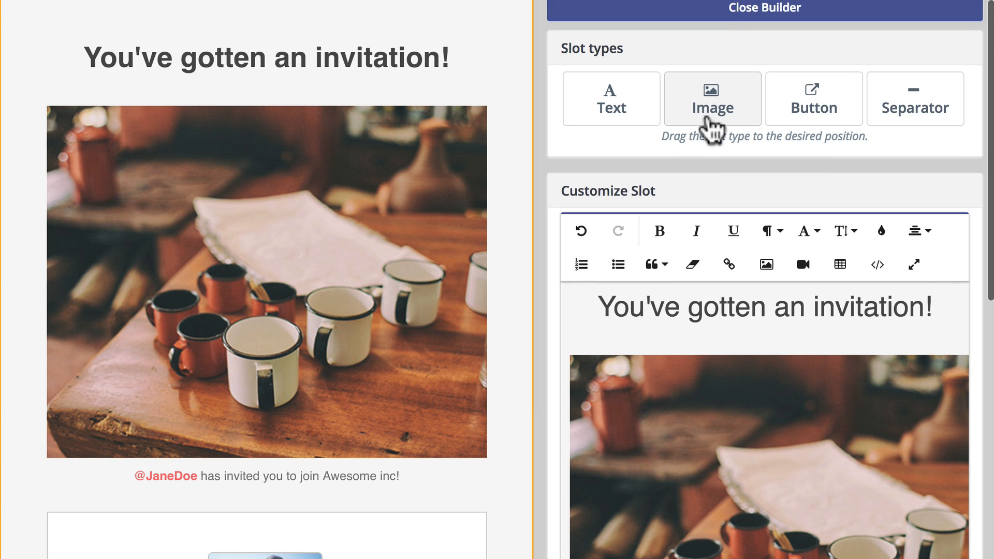
pyautogui.click(876, 266)
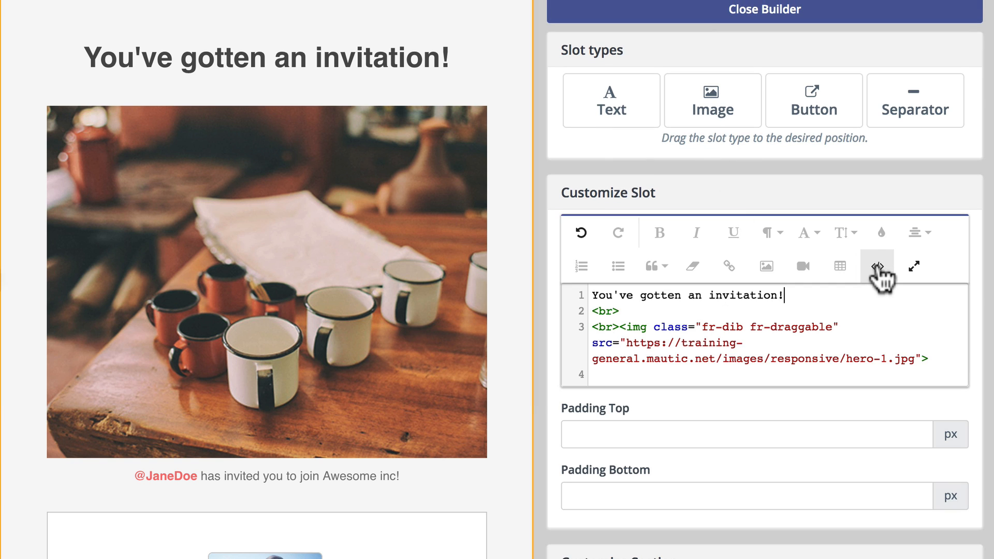
pyautogui.scroll(-2, 708, 335)
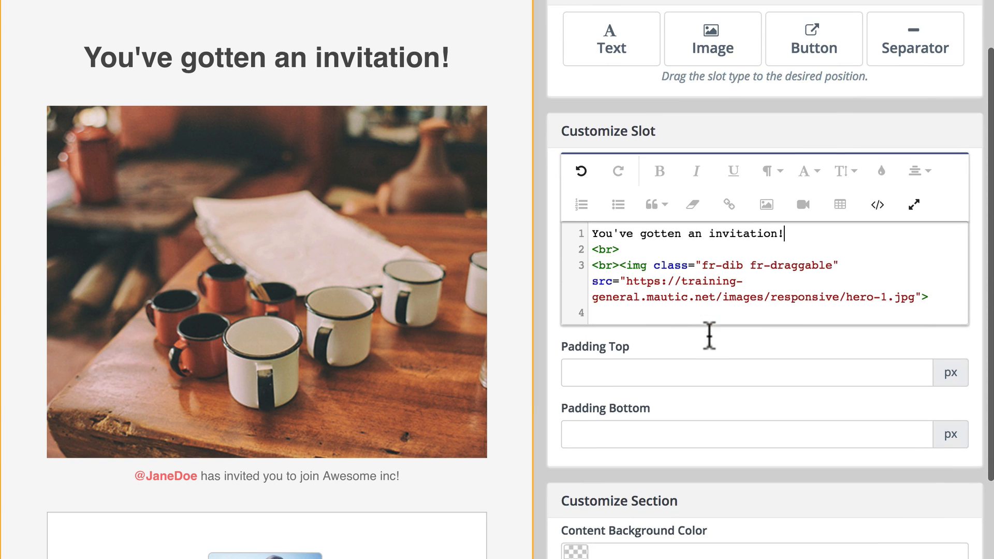
pyautogui.click(913, 204)
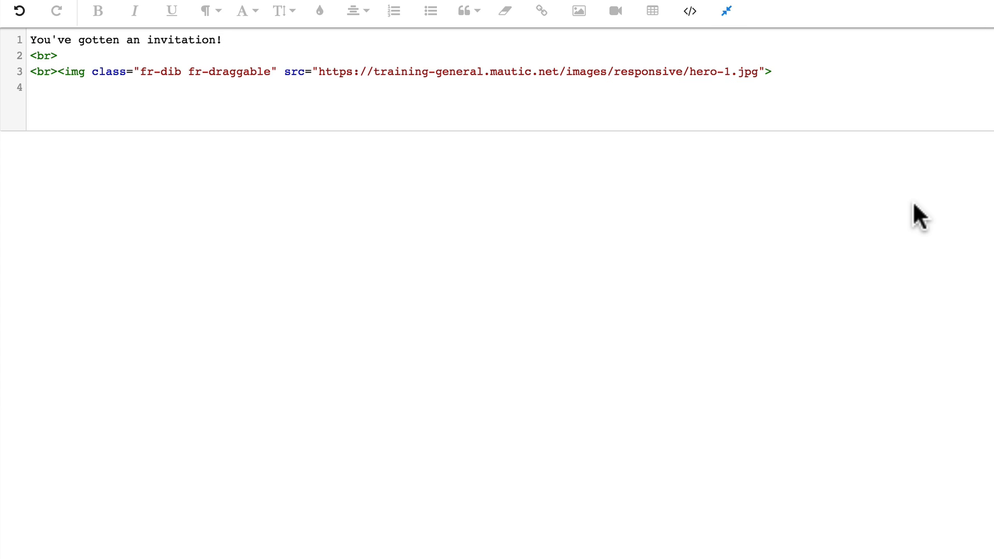
pyautogui.click(689, 12)
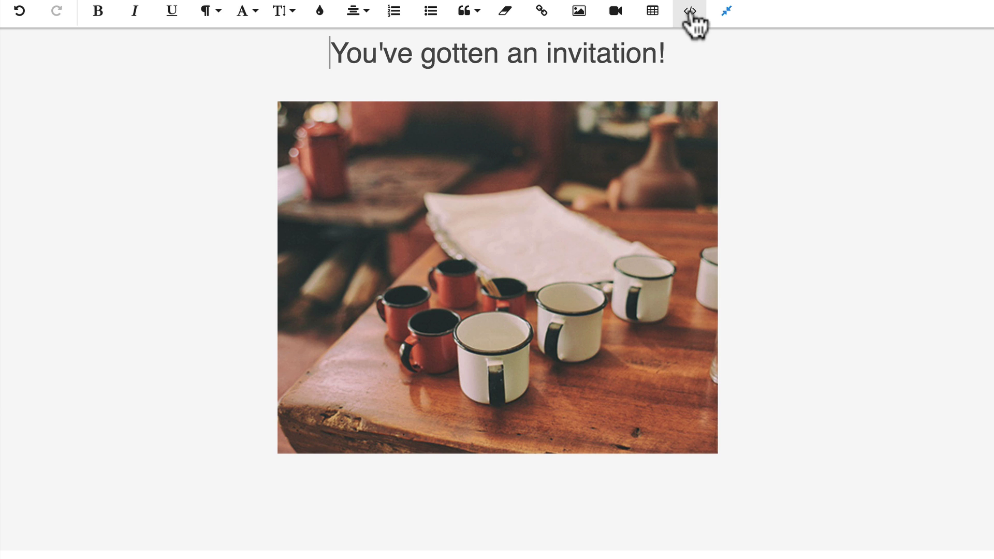
pyautogui.click(726, 14)
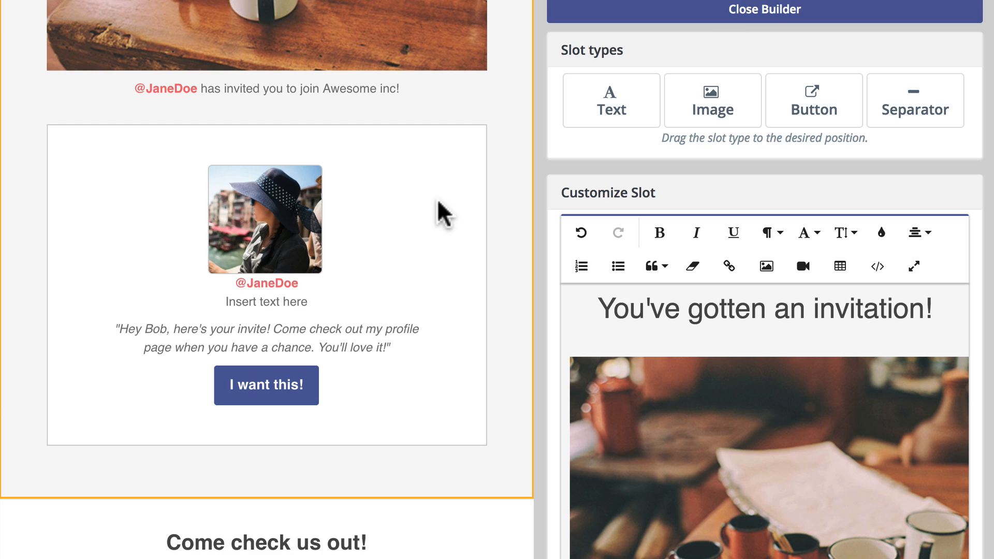
# Add an 'Insert text here' text slot below the 'I want this!' button and select its placeholder
pyautogui.moveTo(611, 99)
pyautogui.mouseDown()
pyautogui.moveTo(508, 141)
pyautogui.moveTo(379, 414)
pyautogui.mouseUp()
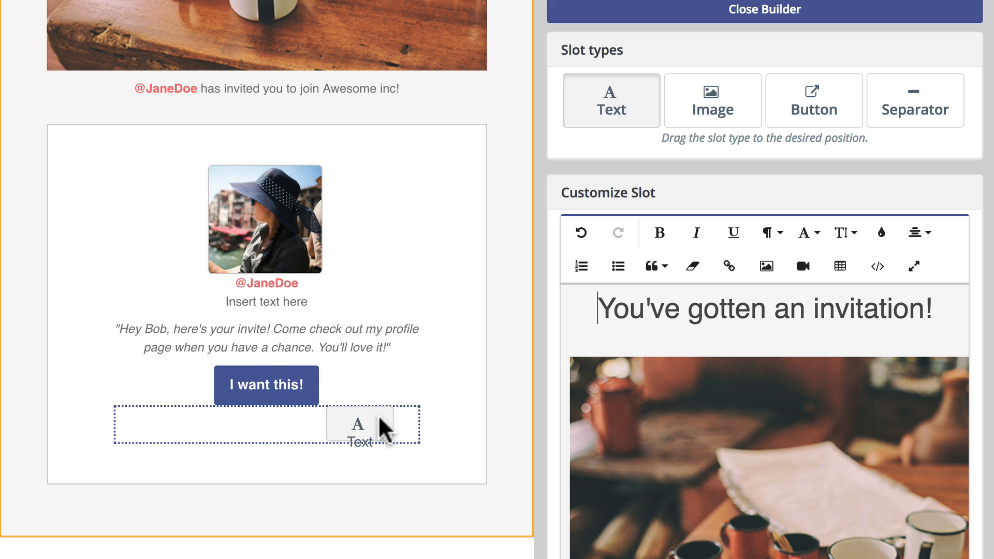
pyautogui.moveTo(378, 415); pyautogui.dragTo(358, 415)
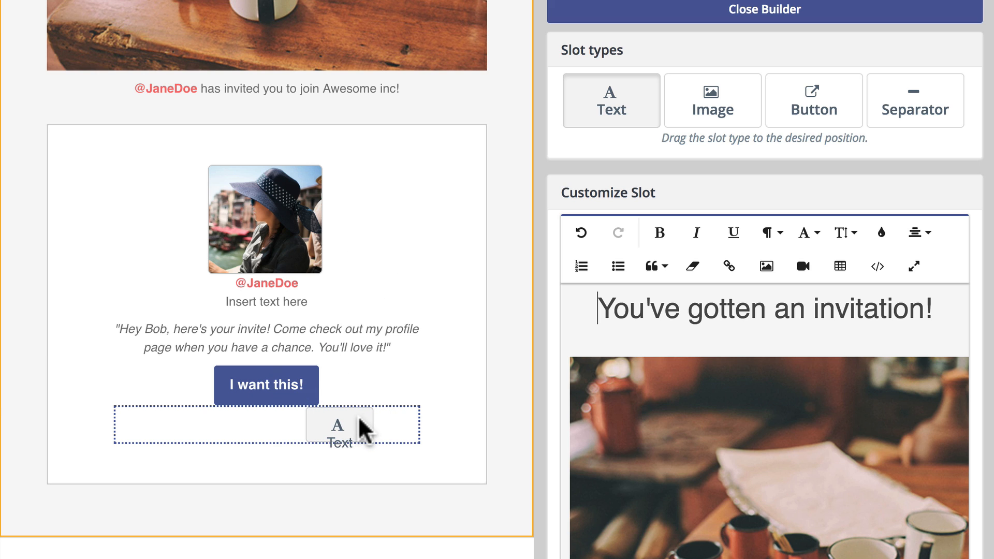
pyautogui.moveTo(358, 415); pyautogui.dragTo(358, 415)
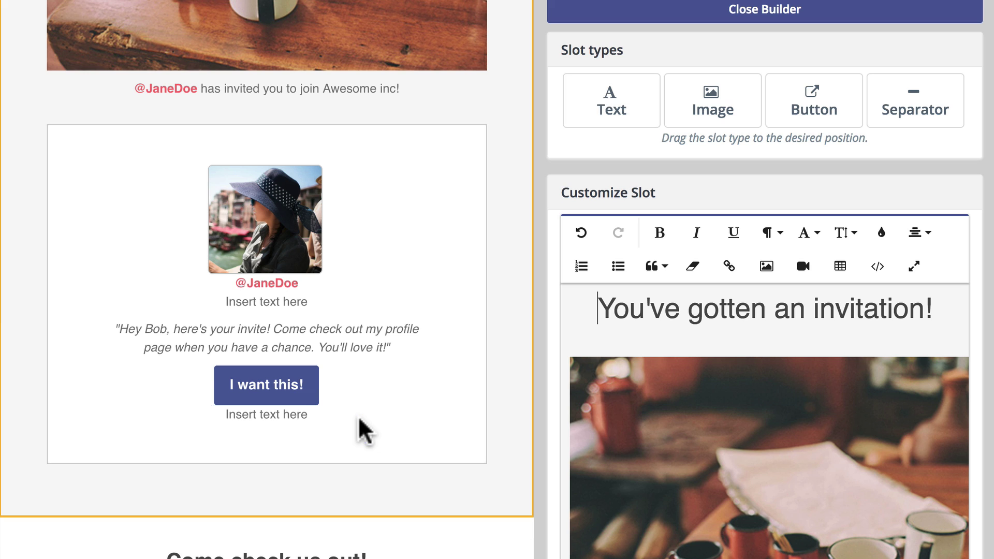
pyautogui.click(290, 398)
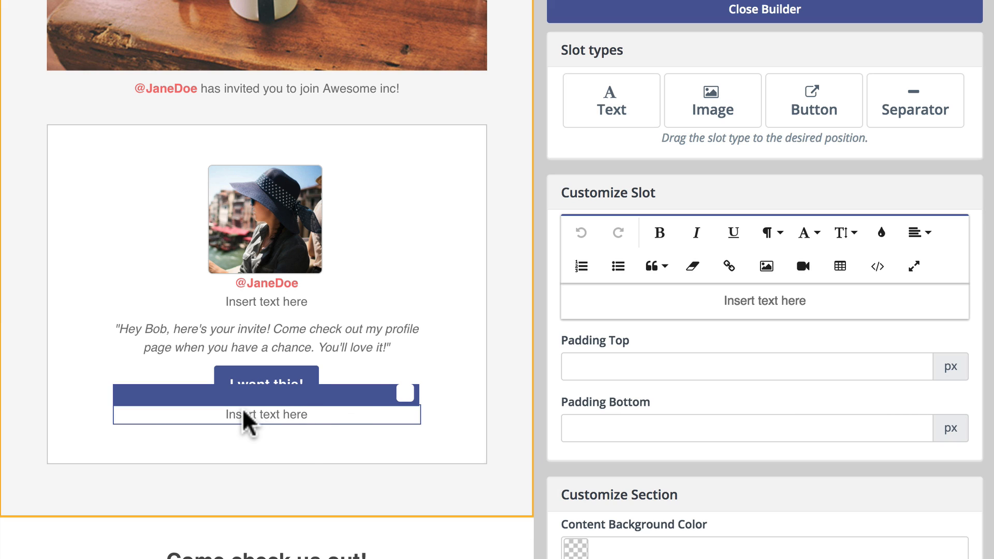
pyautogui.moveTo(733, 301); pyautogui.dragTo(860, 294)
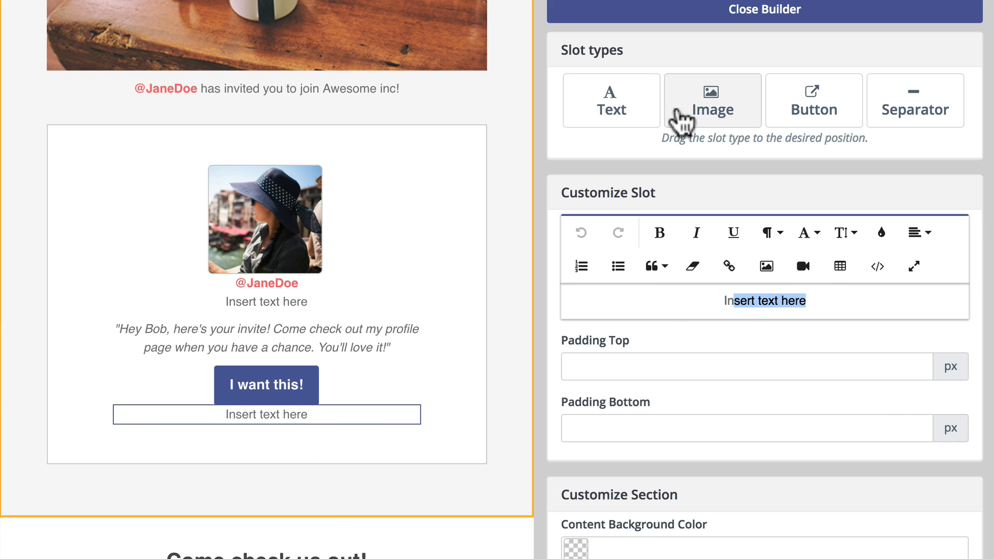
# Add a second 'I want this!' button slot below the new text slot
pyautogui.moveTo(812, 103)
pyautogui.mouseDown()
pyautogui.moveTo(343, 226)
pyautogui.moveTo(256, 439)
pyautogui.mouseUp()
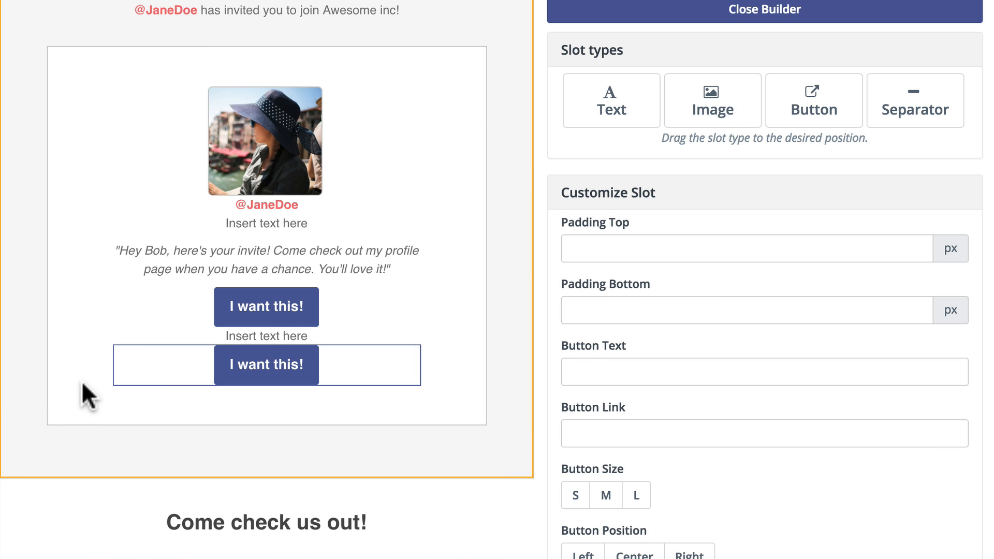
pyautogui.scroll(-5, 88, 396)
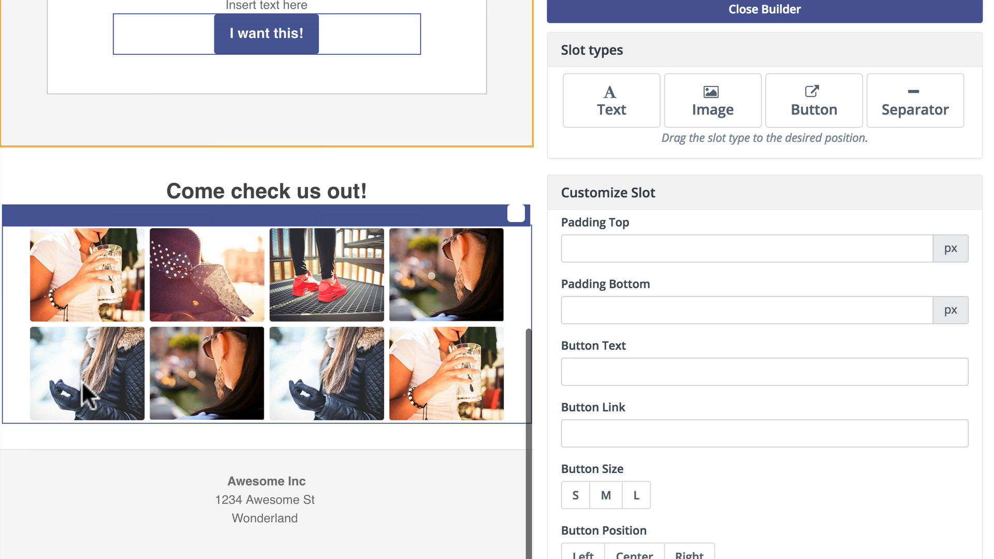